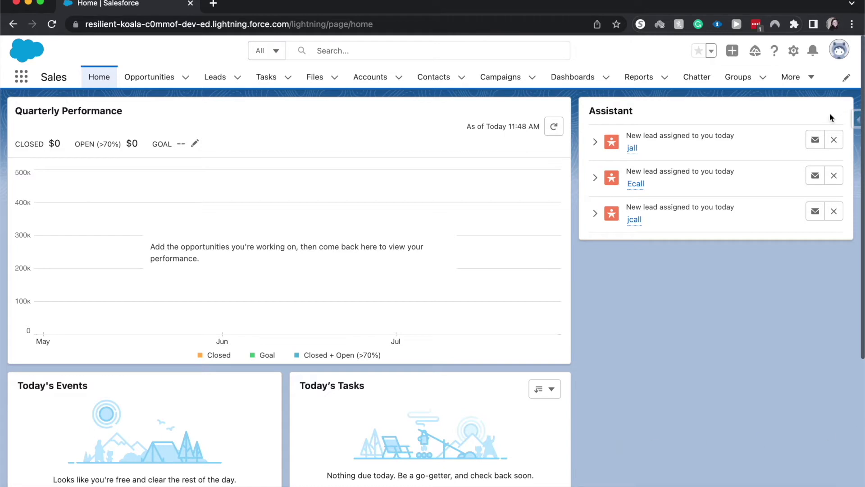
Open the gear menu on the Sales home page to launch Setup in a new tab.
click(793, 51)
Find Duplicate Rules via Quick Find 'dup' and start a new rule for Lead.
click(763, 82)
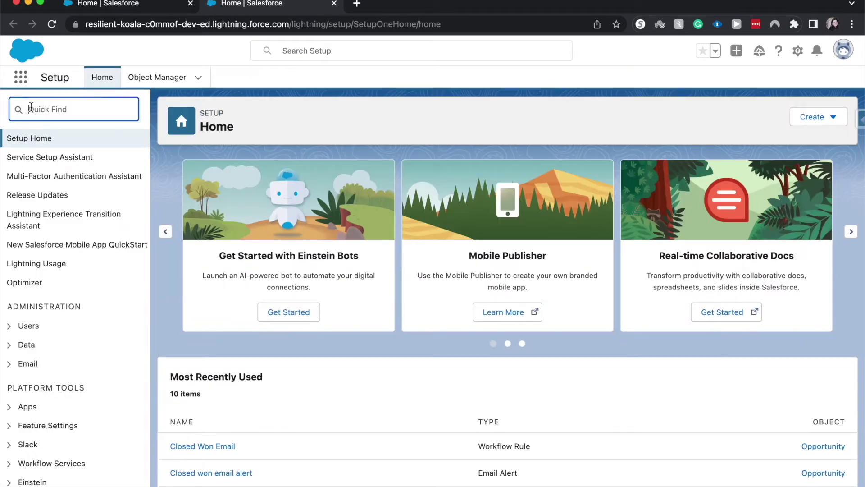
text(dup)
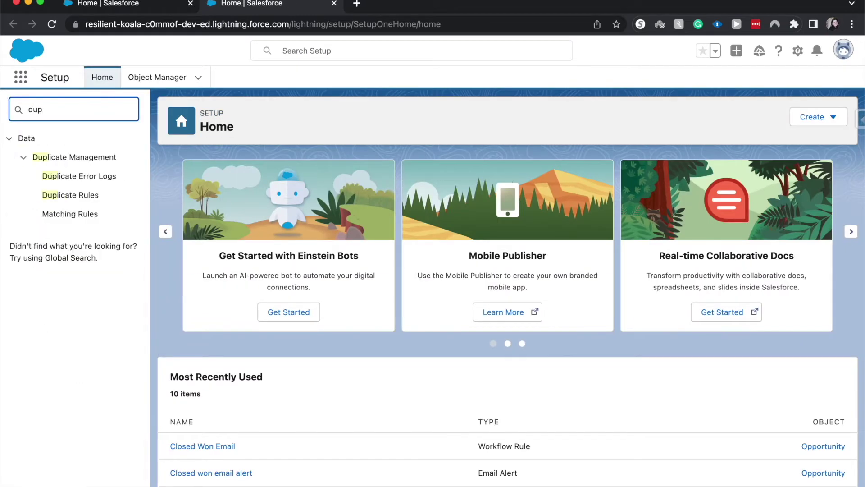
click(59, 198)
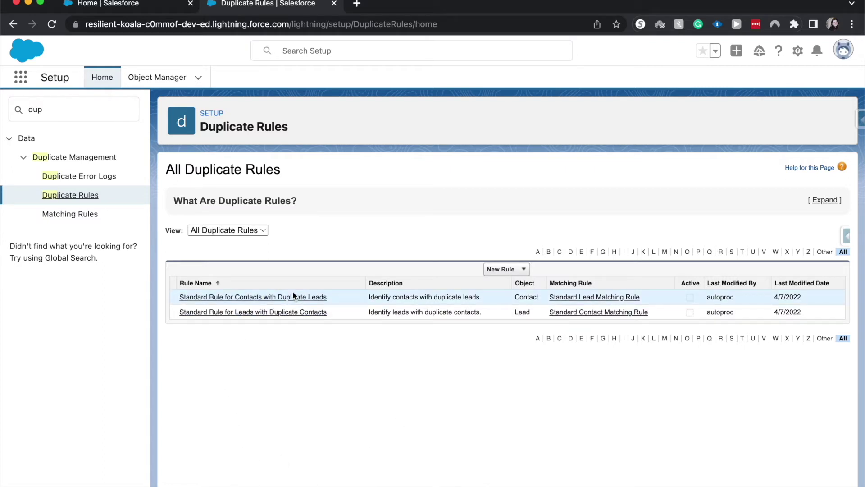
click(513, 269)
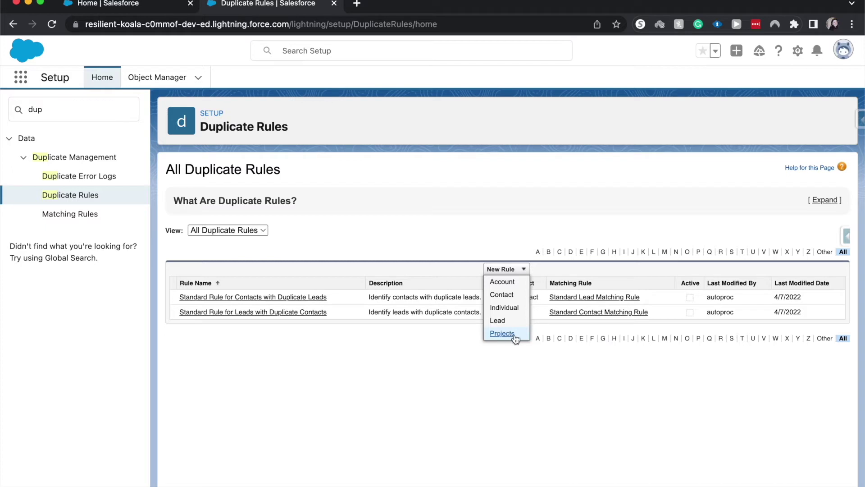
click(503, 322)
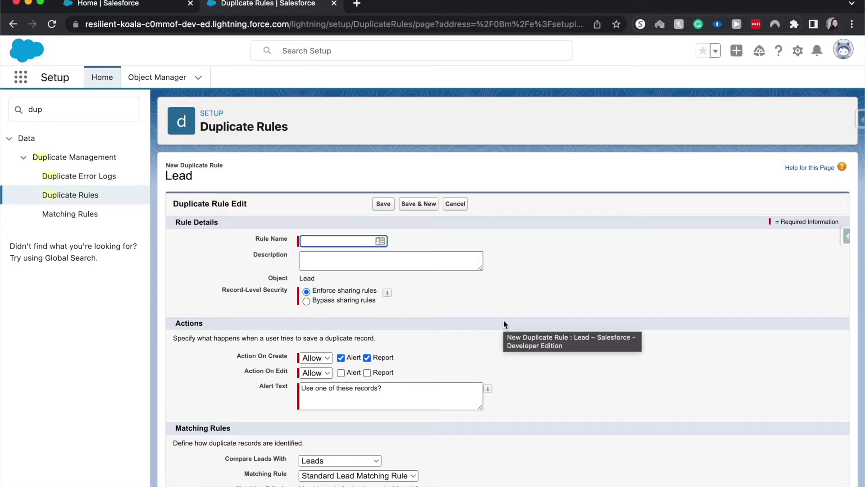
Enter 'Match by Phone' as the rule name and choose Bypass sharing rules.
text(Match by )
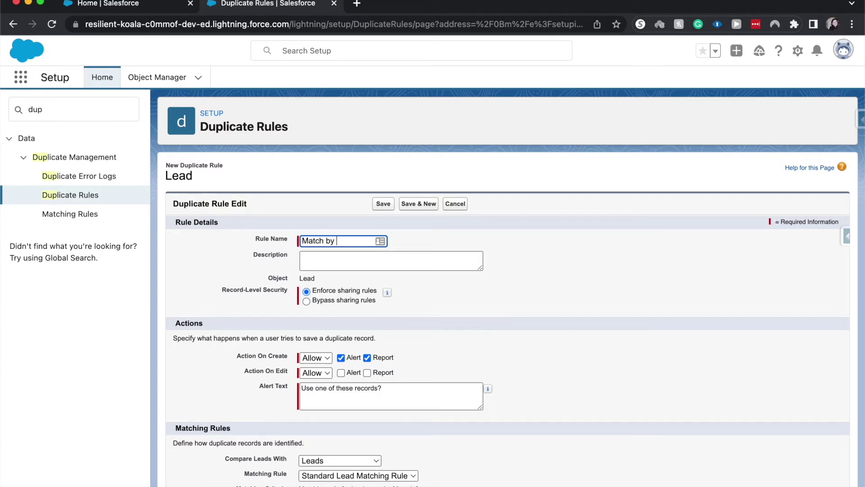
text(Ph)
text(one)
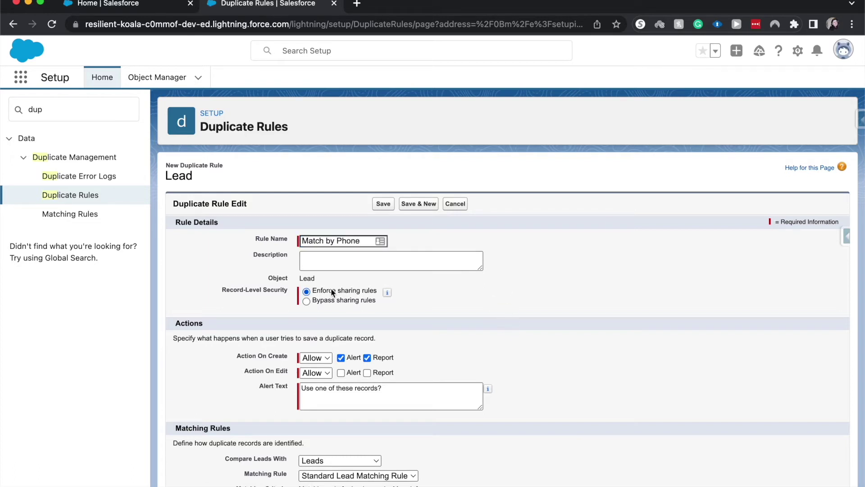
click(330, 267)
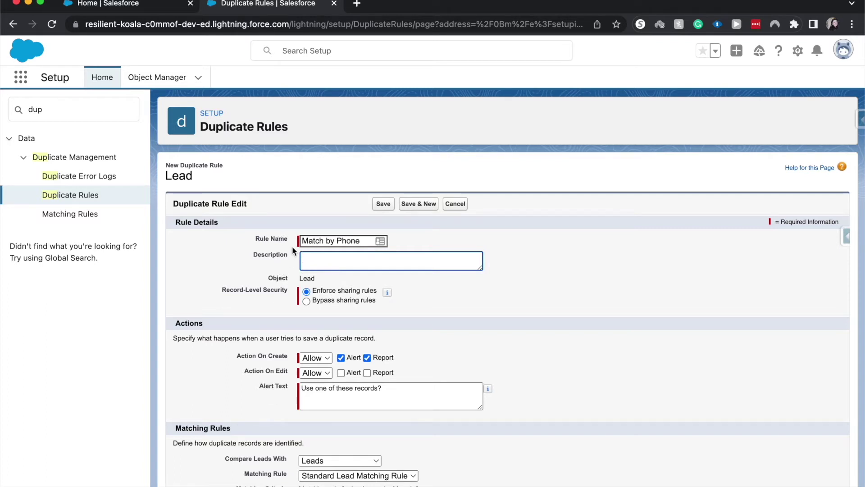
click(308, 292)
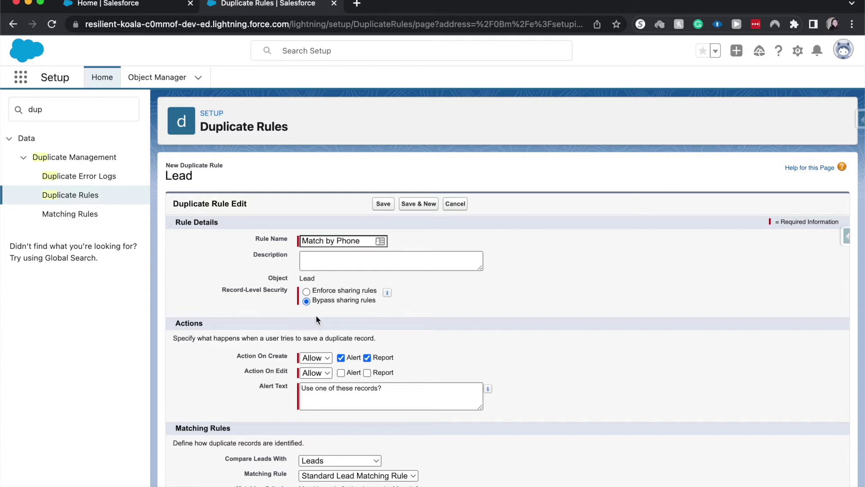
Tick Alert and Report for Action On Edit, keeping the edit action on Allow.
scroll(312, 318, down, 2)
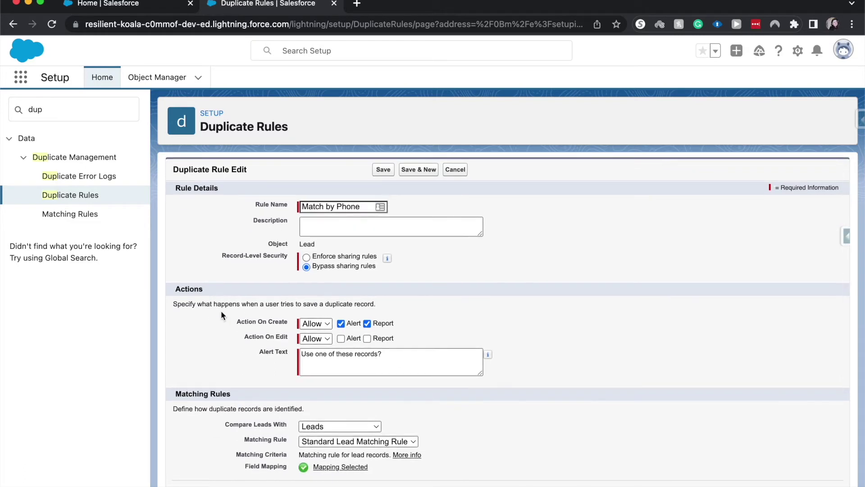
scroll(221, 310, down, 4)
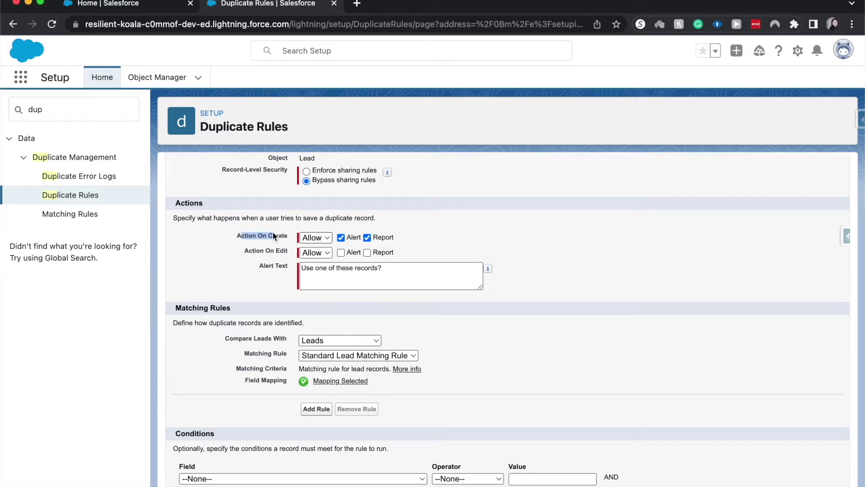
drag(272, 231, 281, 253)
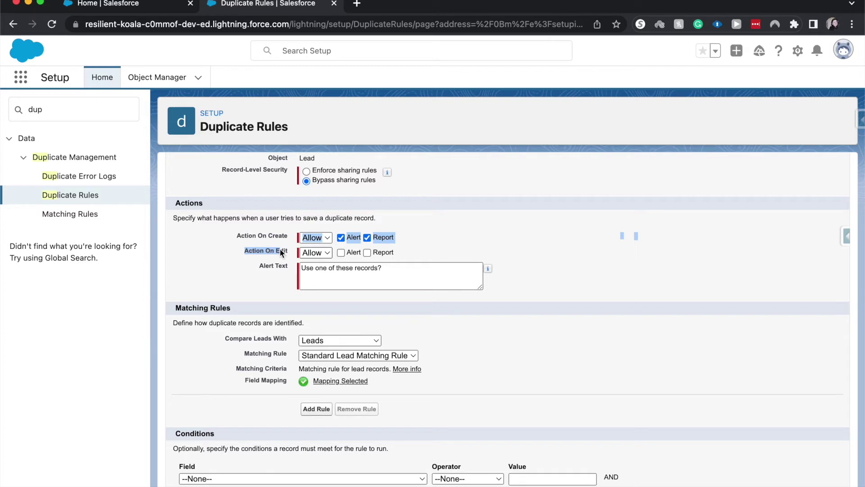
click(315, 252)
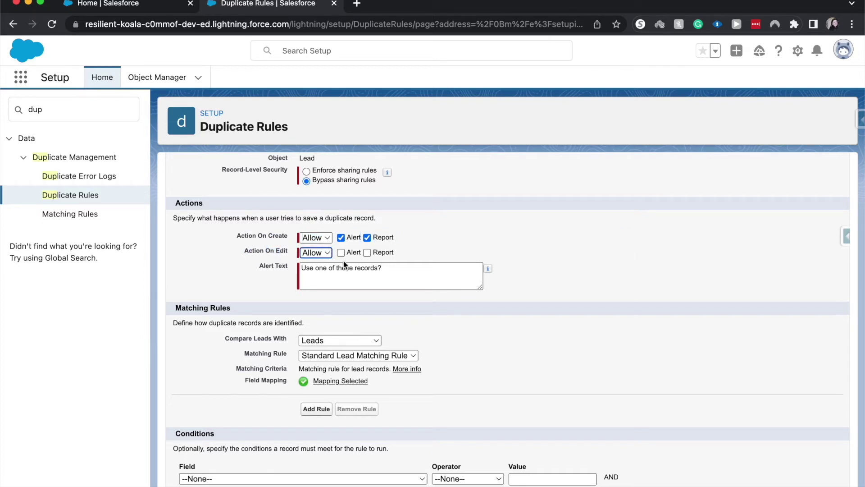
click(356, 260)
drag(268, 237, 305, 242)
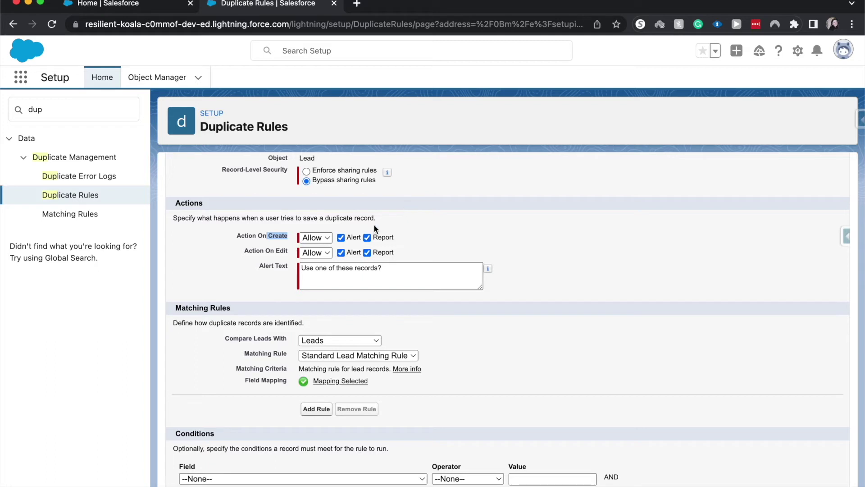
click(281, 249)
scroll(383, 284, down, 2)
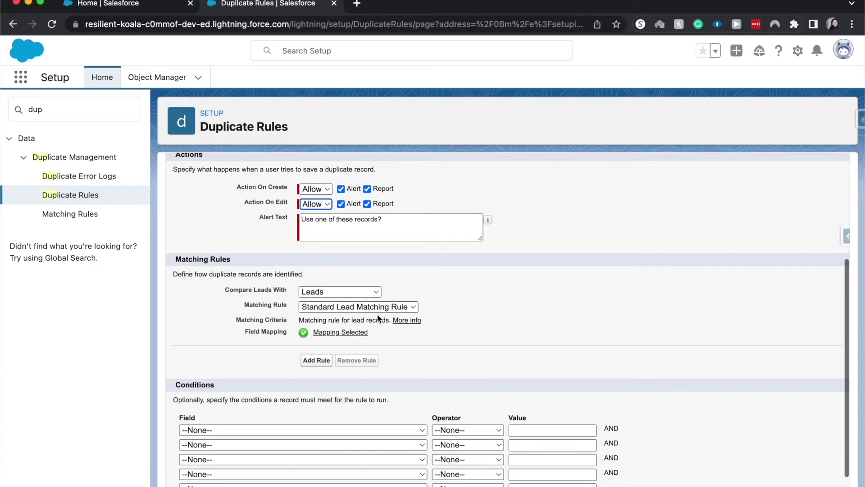
Choose '--Create New Matching Rule--', save the duplicate rule, and check the generated matching rule names.
scroll(368, 305, down, 1)
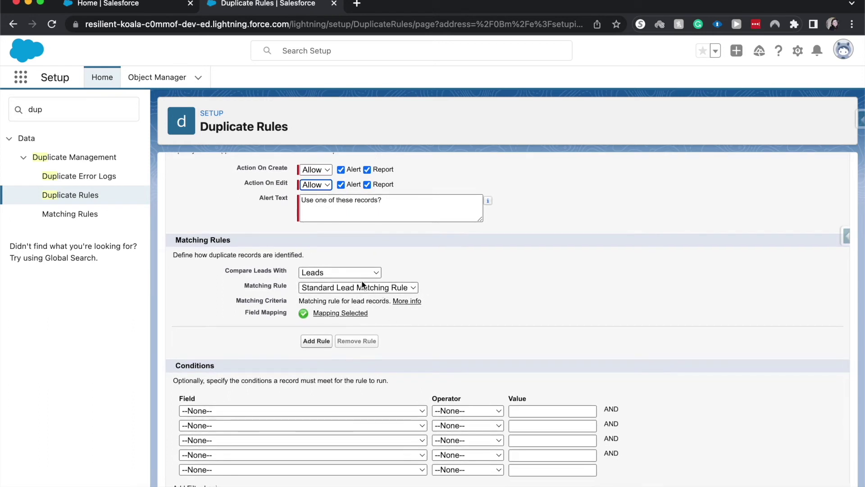
scroll(359, 279, down, 1)
click(345, 263)
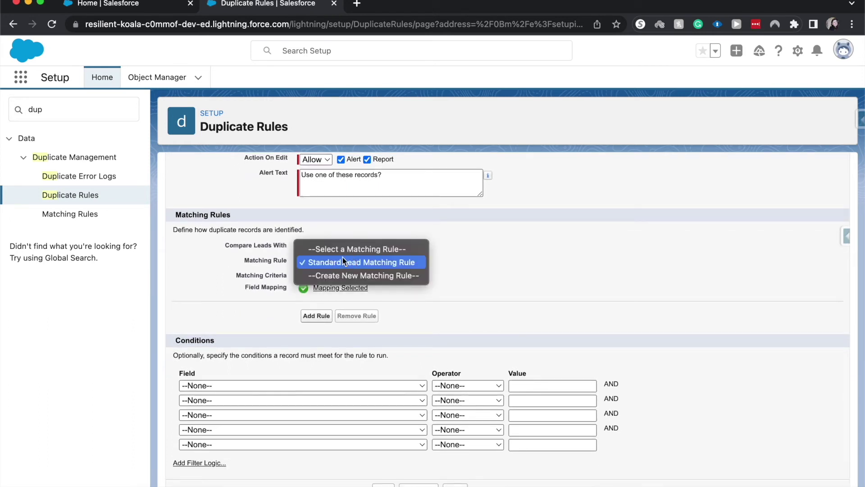
click(336, 275)
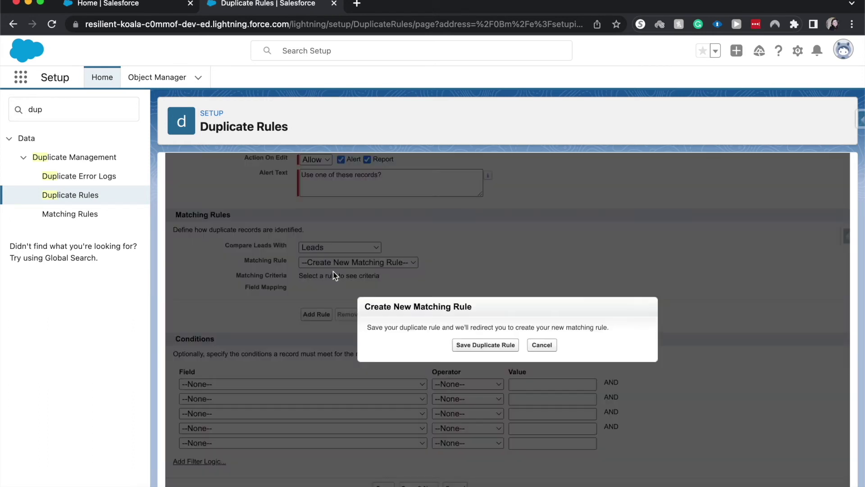
click(461, 347)
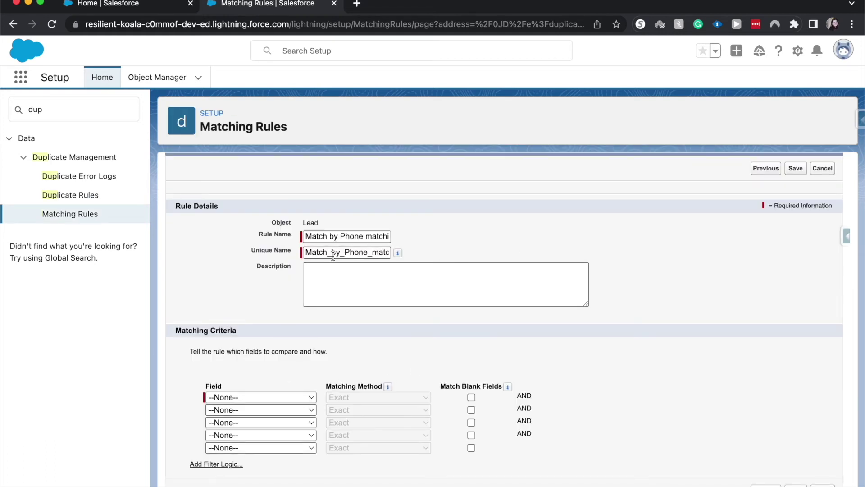
click(327, 236)
click(316, 252)
Set the matching criterion to the Lead Phone field with Exact method and save the matching rule.
click(243, 397)
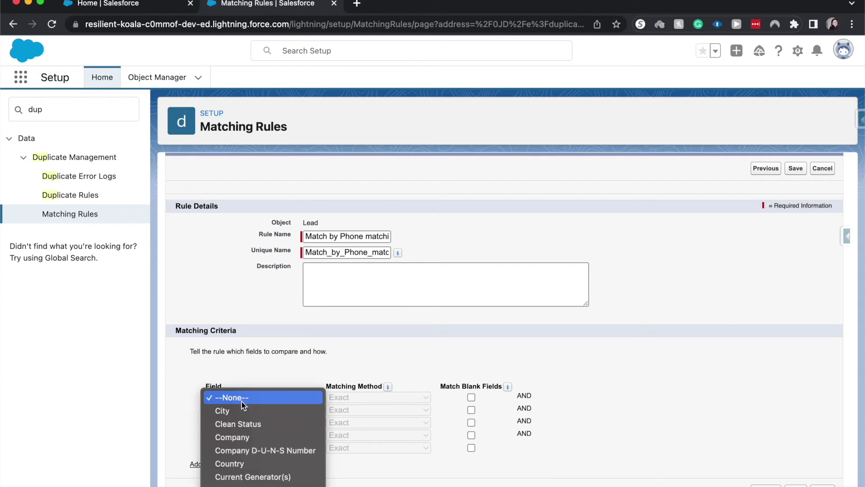
scroll(246, 433, down, 3)
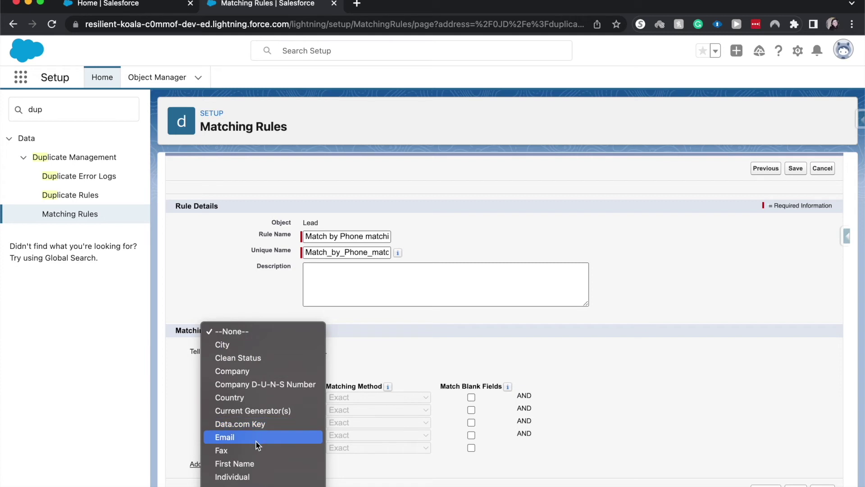
scroll(256, 442, down, 2)
scroll(256, 445, down, 3)
scroll(256, 445, down, 1)
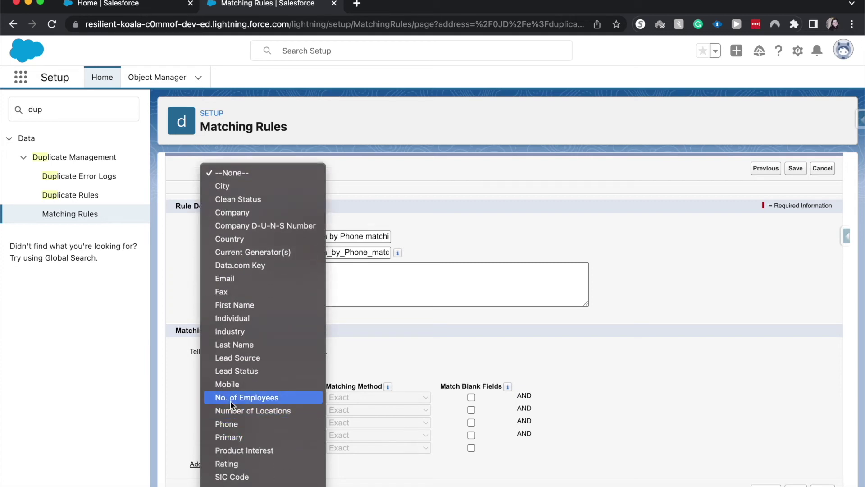
click(232, 424)
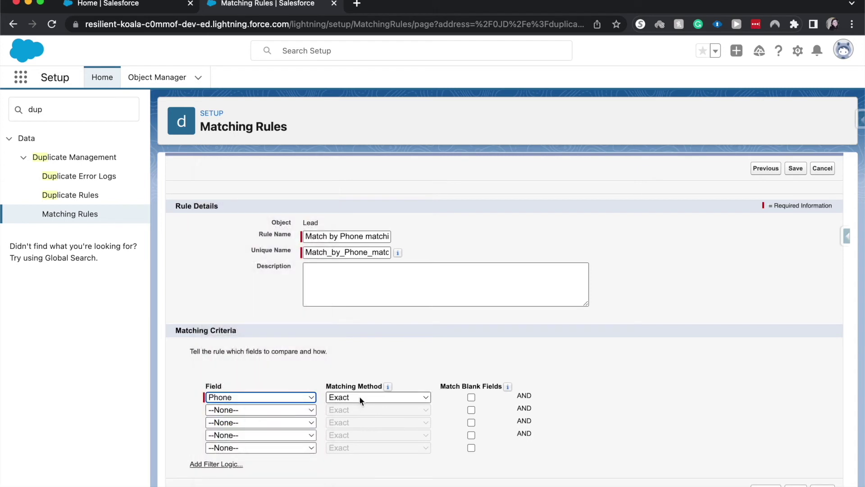
click(359, 395)
click(359, 396)
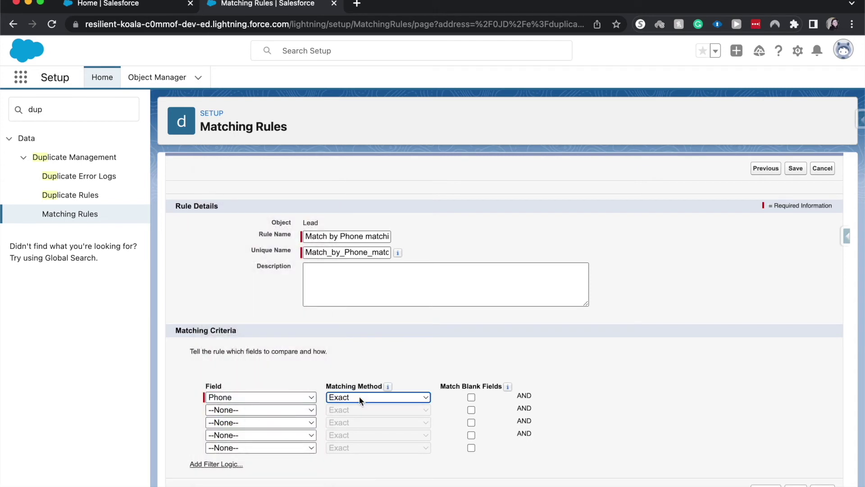
click(360, 398)
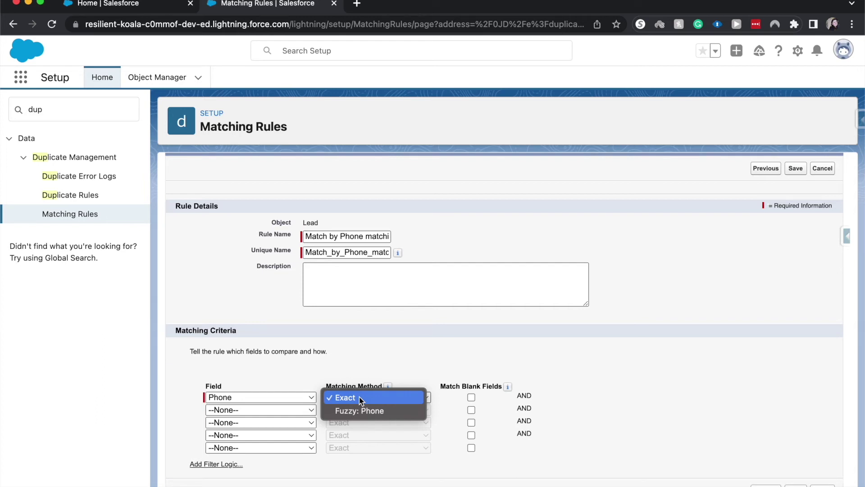
click(361, 398)
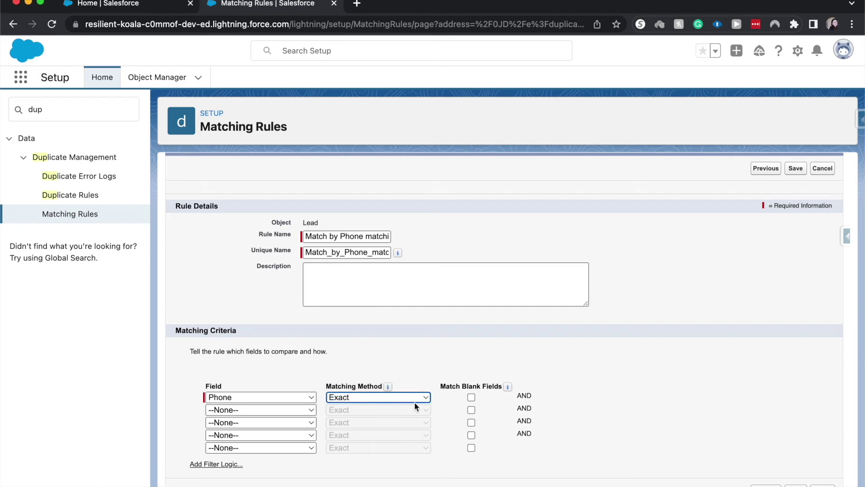
triple_click(472, 389)
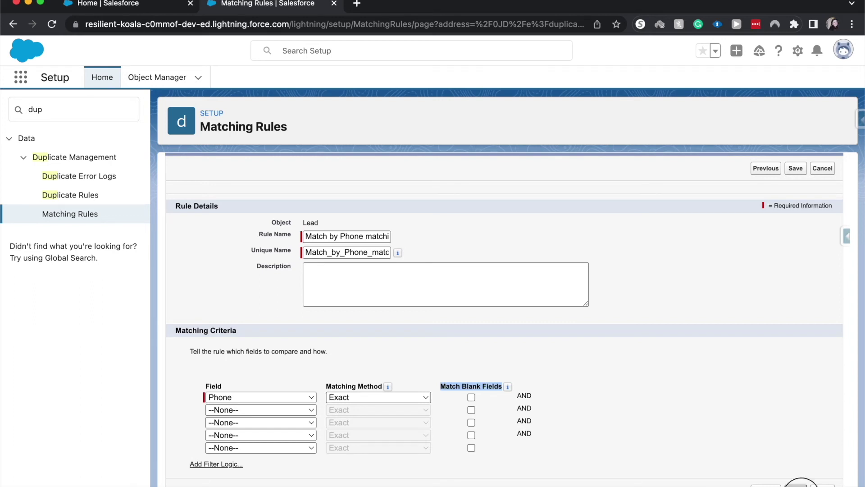
click(796, 484)
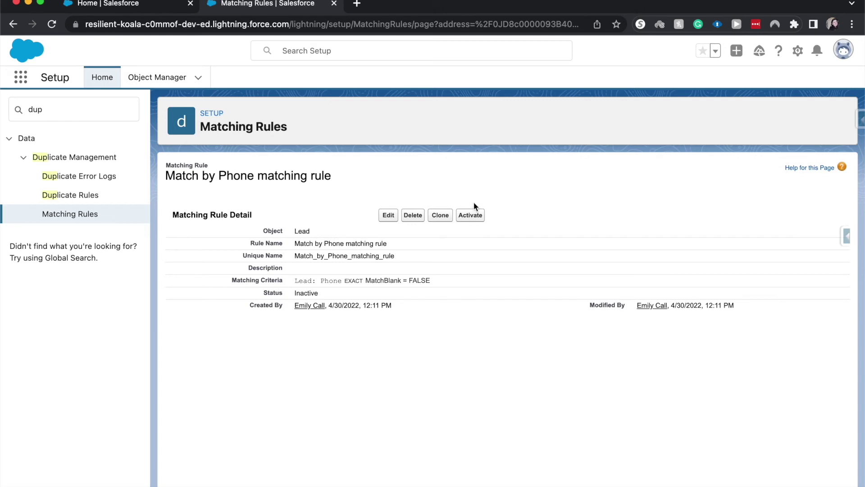
Activate the Phone matching rule and return to the Duplicate Rules list.
click(469, 217)
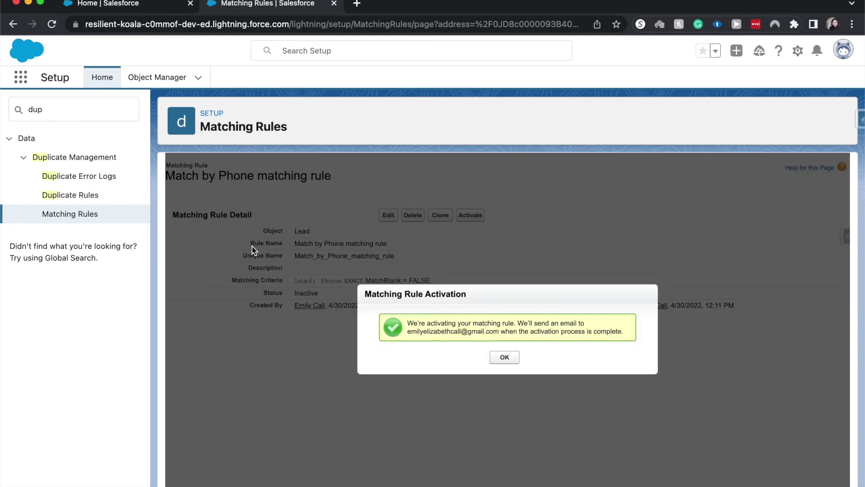
click(499, 356)
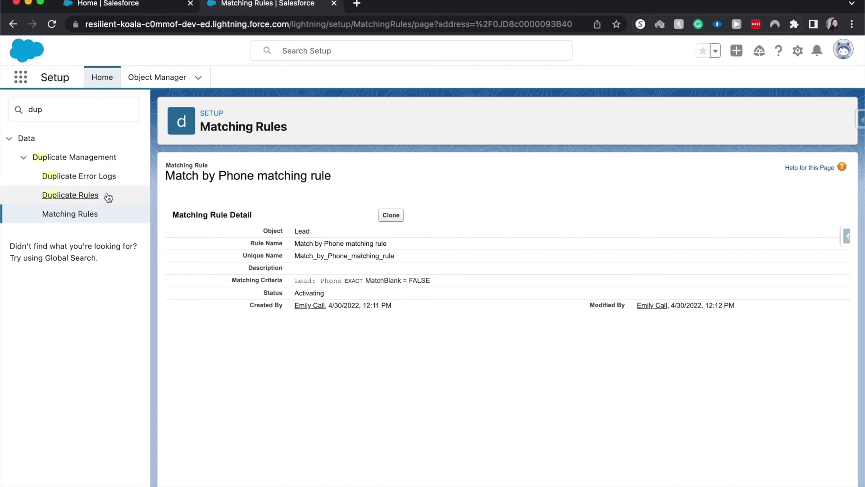
click(59, 197)
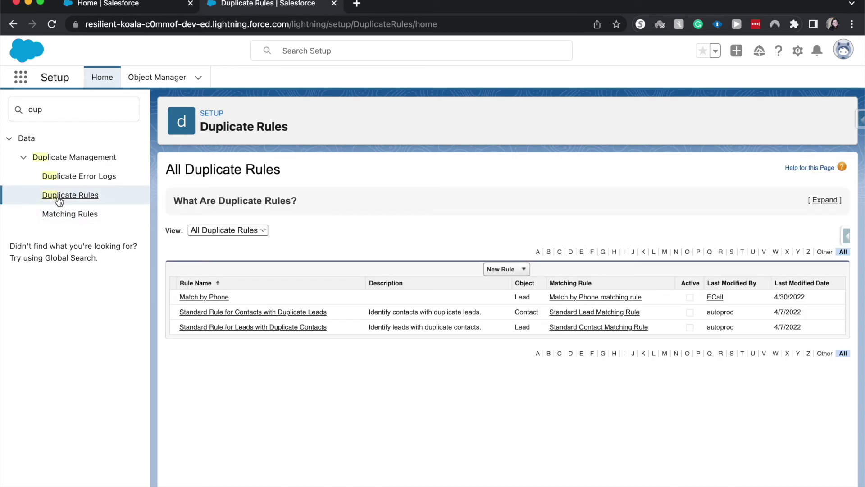
Open the Match by Phone duplicate rule in edit mode, down at its Conditions.
click(193, 296)
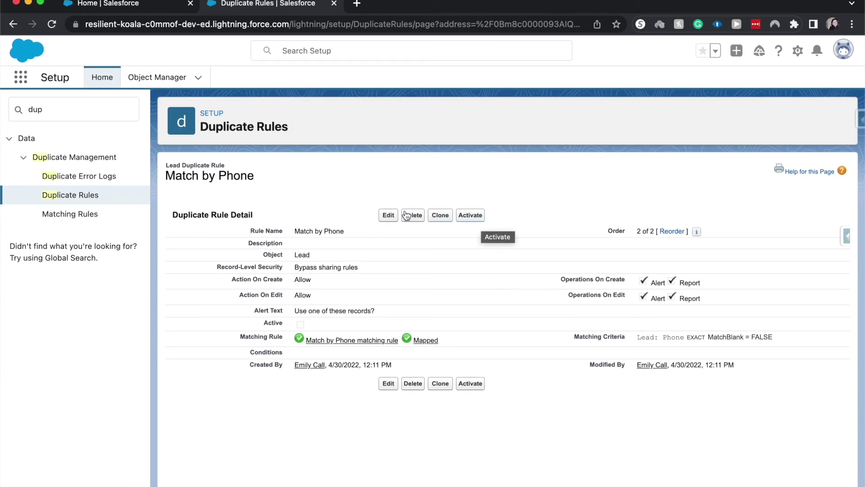
click(389, 215)
scroll(428, 228, down, 3)
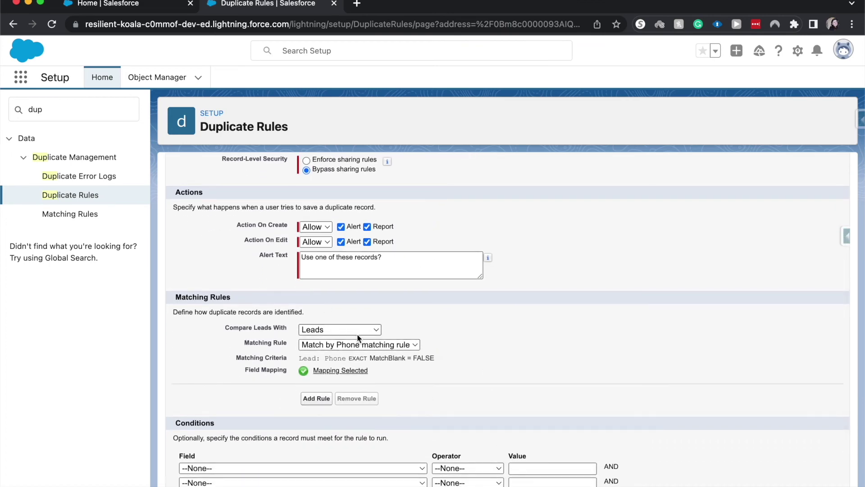
scroll(357, 334, down, 2)
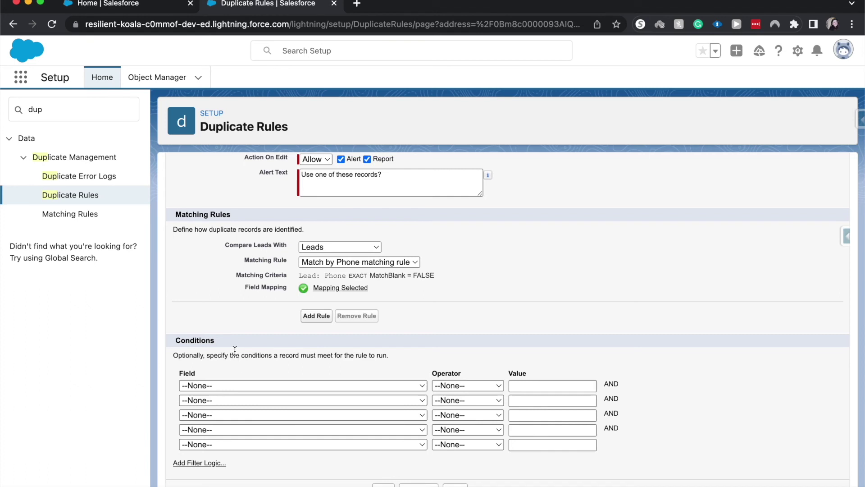
drag(248, 355, 307, 355)
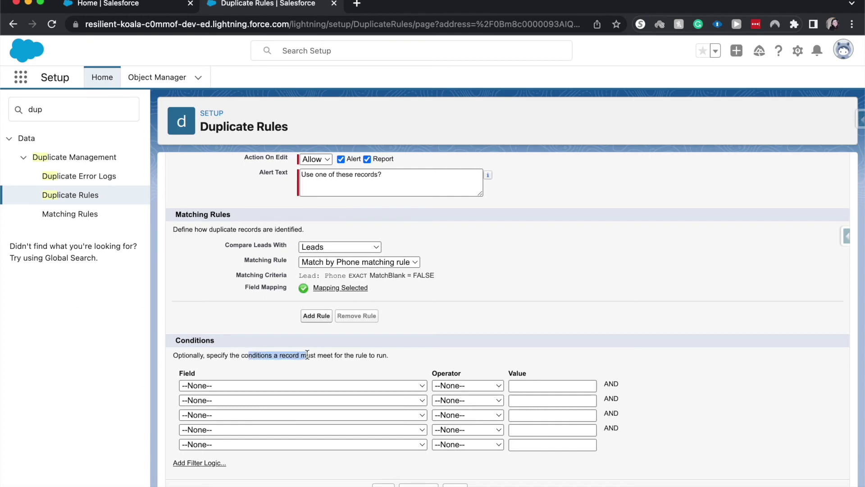
Add the condition Lead: Converted equals False and save the Match by Phone rule.
click(332, 365)
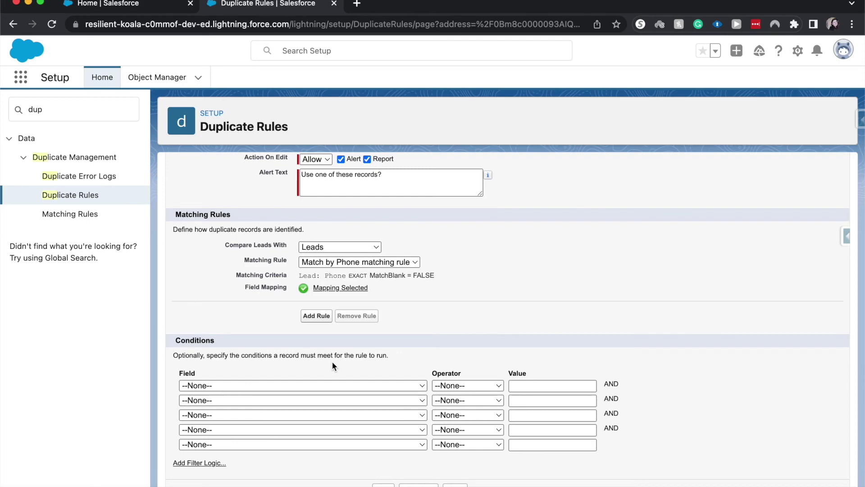
click(332, 385)
click(445, 316)
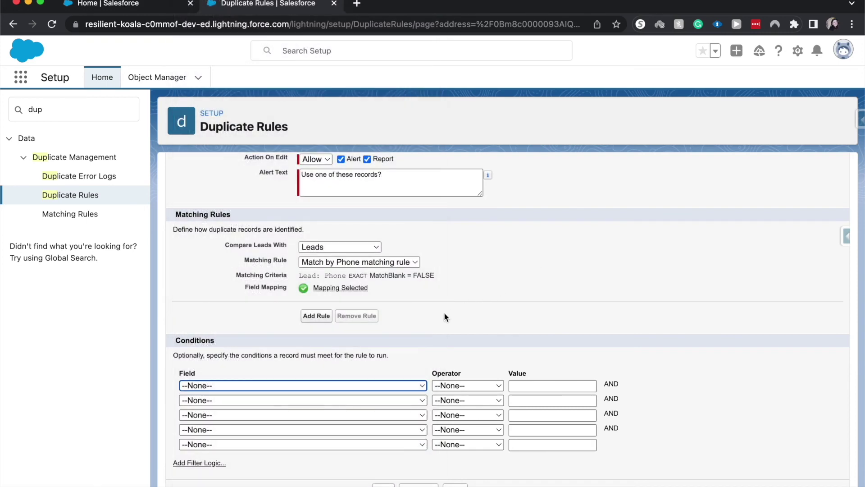
click(383, 386)
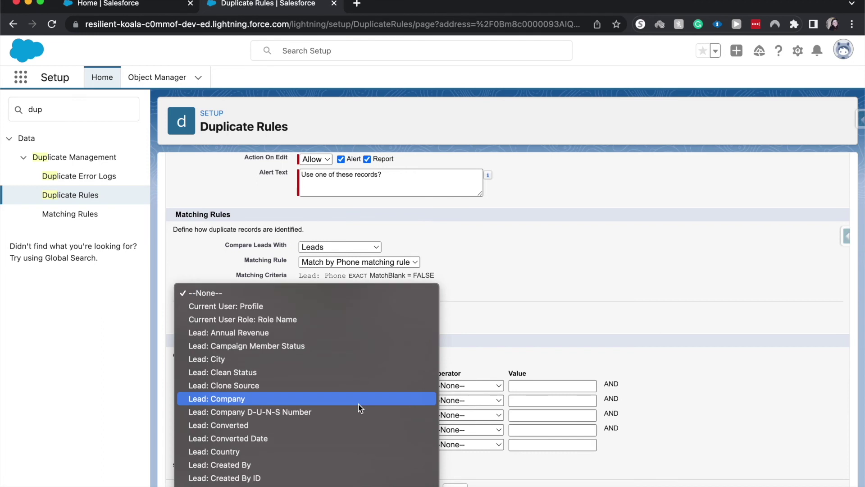
scroll(358, 404, down, 2)
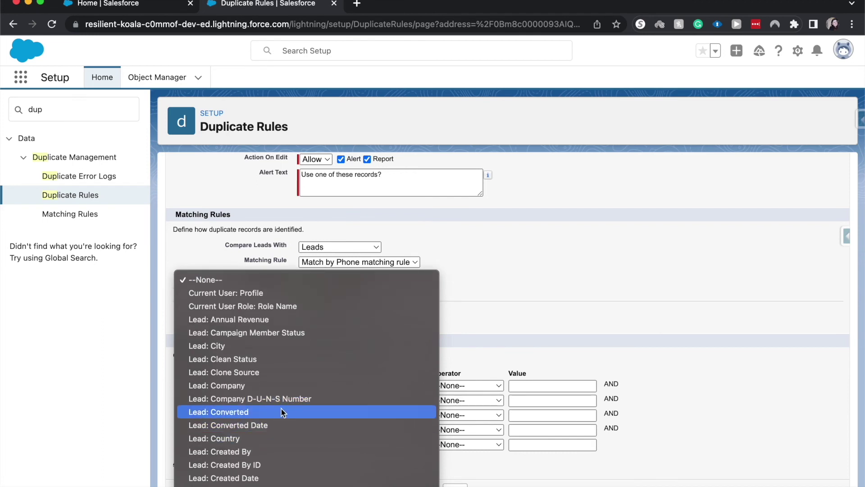
click(285, 410)
click(481, 384)
click(467, 400)
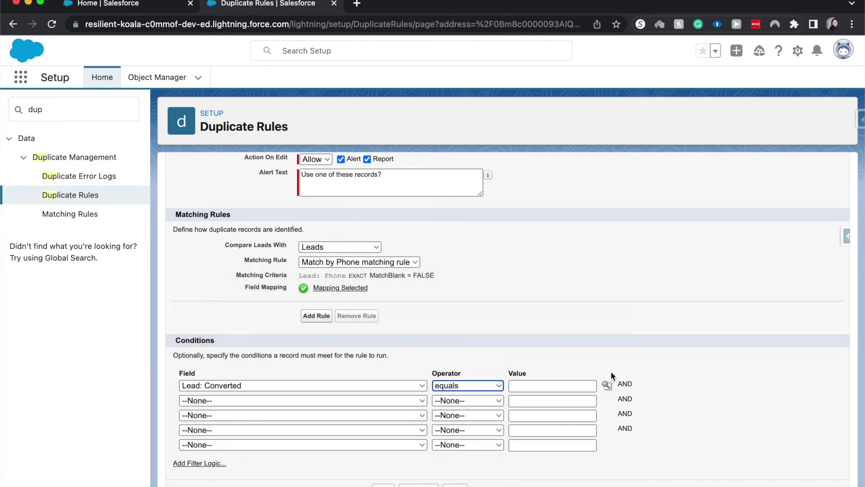
click(606, 386)
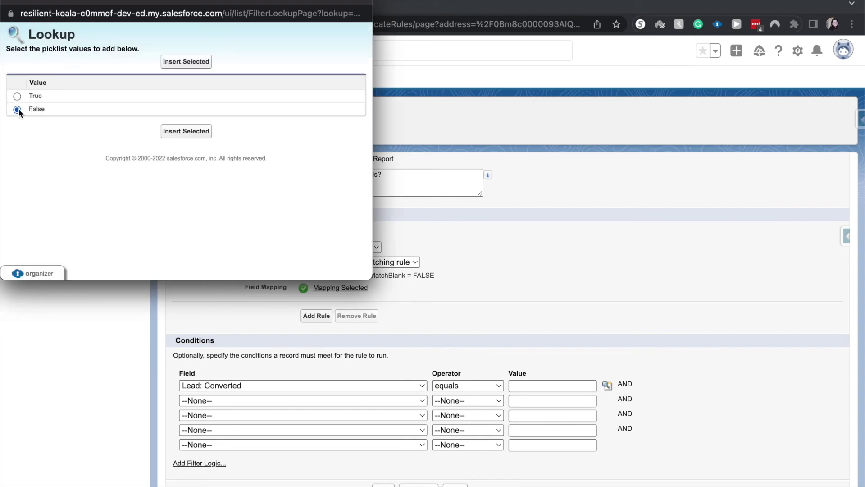
click(186, 131)
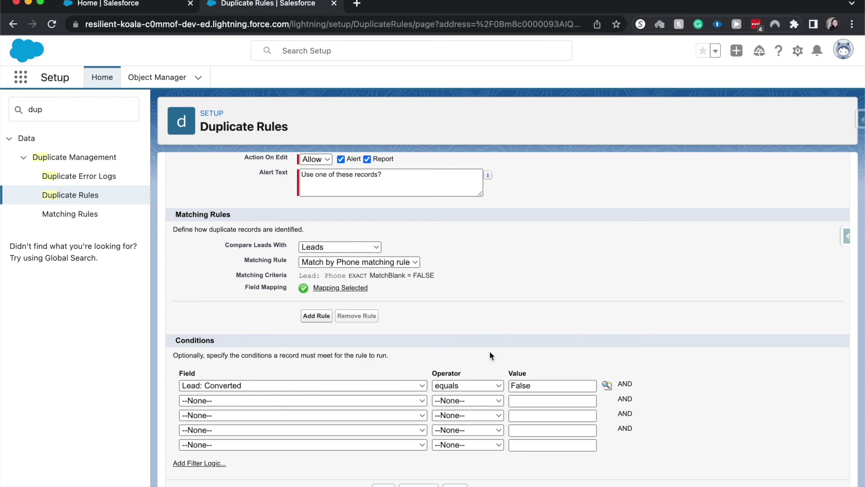
click(384, 485)
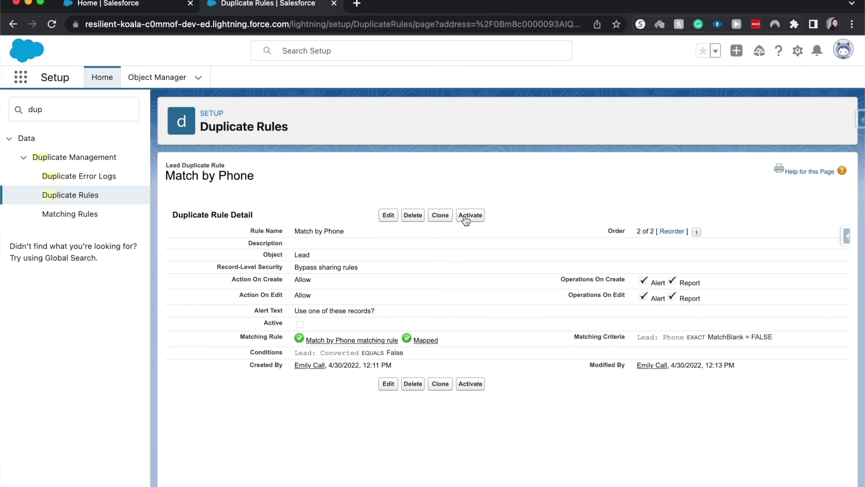
Activate Match by Phone from its Duplicate Rule Detail page.
click(471, 215)
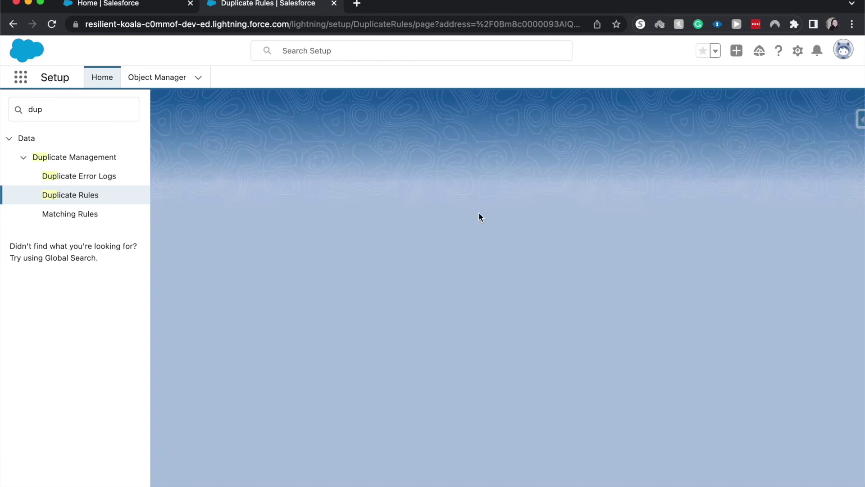